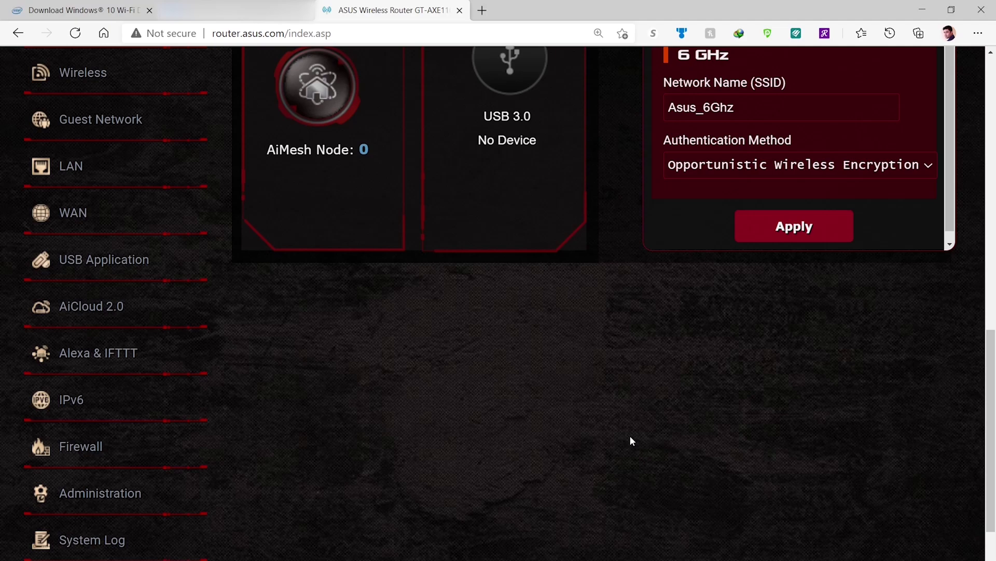
# Confirm the router's 6 GHz SSID reads Asus_6Ghz and view the available Wi-Fi networks
pyautogui.moveTo(704, 107); pyautogui.dragTo(734, 107)
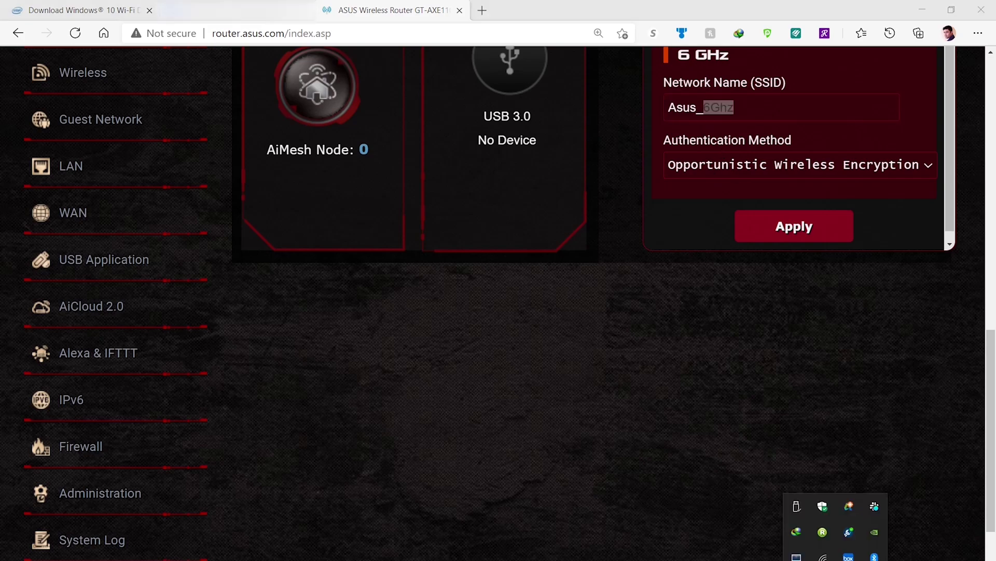
pyautogui.click(822, 552)
pyautogui.moveTo(993, 289)
pyautogui.mouseDown()
pyautogui.moveTo(993, 462)
pyautogui.moveTo(993, 310)
pyautogui.mouseUp()
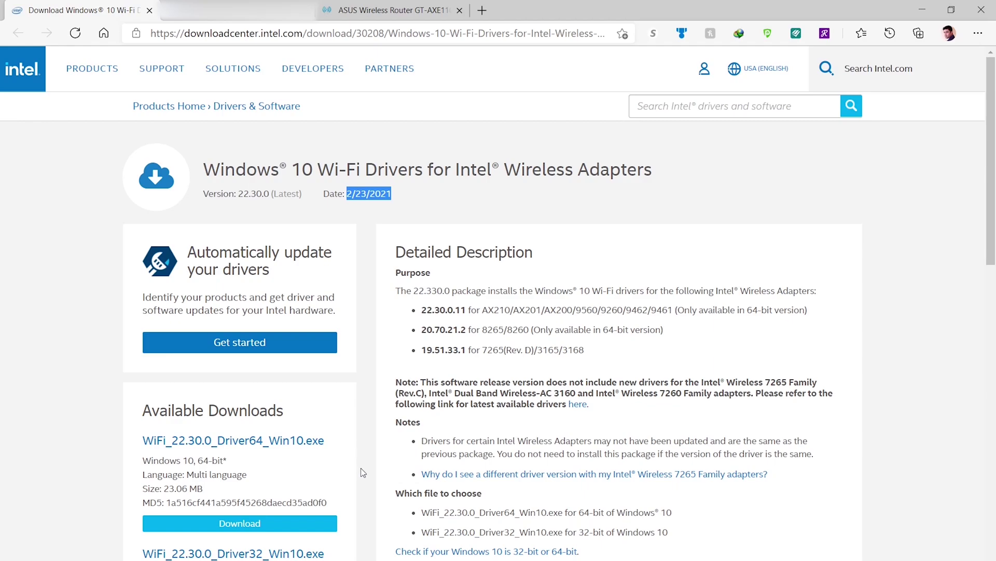
# Download the 64-bit WiFi_22.30.0_Driver64_Win10.exe package after accepting Intel's license
pyautogui.click(241, 524)
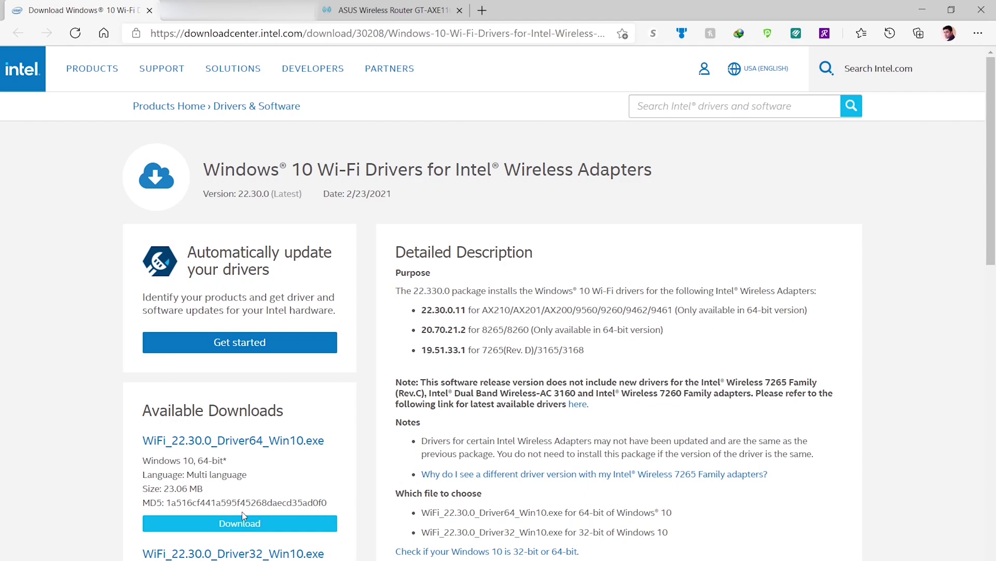
pyautogui.click(480, 480)
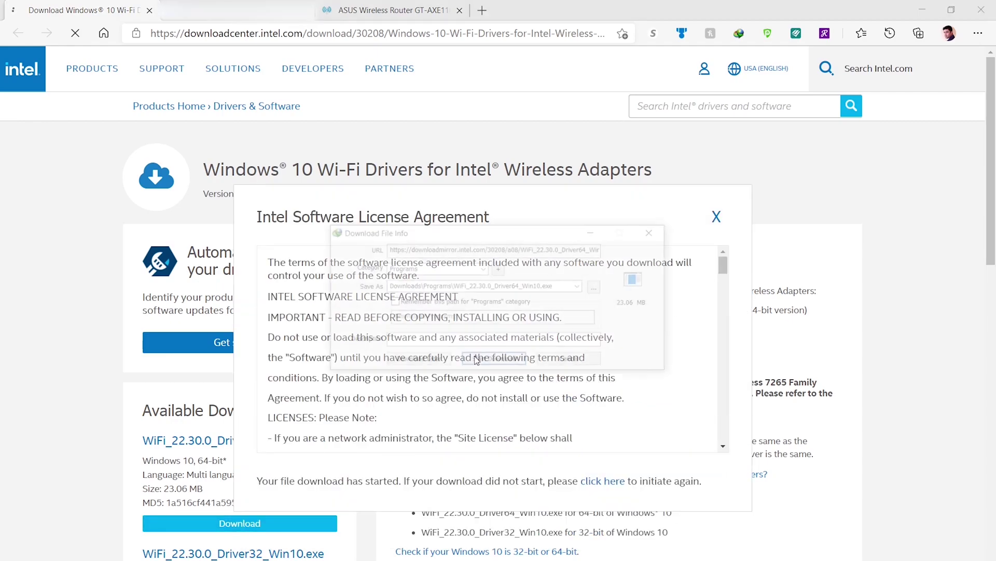
pyautogui.click(492, 361)
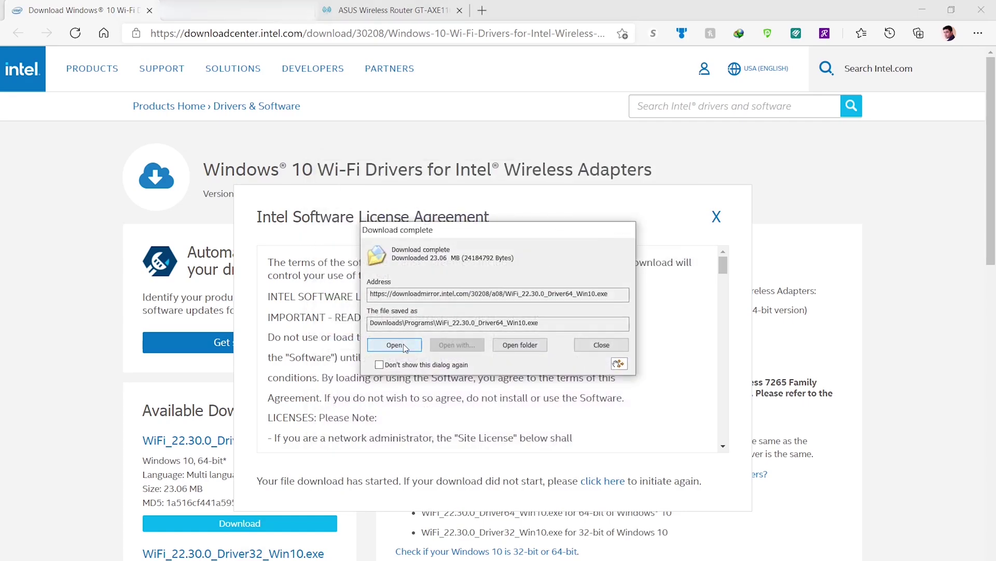
# Install the Intel Wi-Fi driver 22.30.0, agreeing to its license terms
pyautogui.click(404, 344)
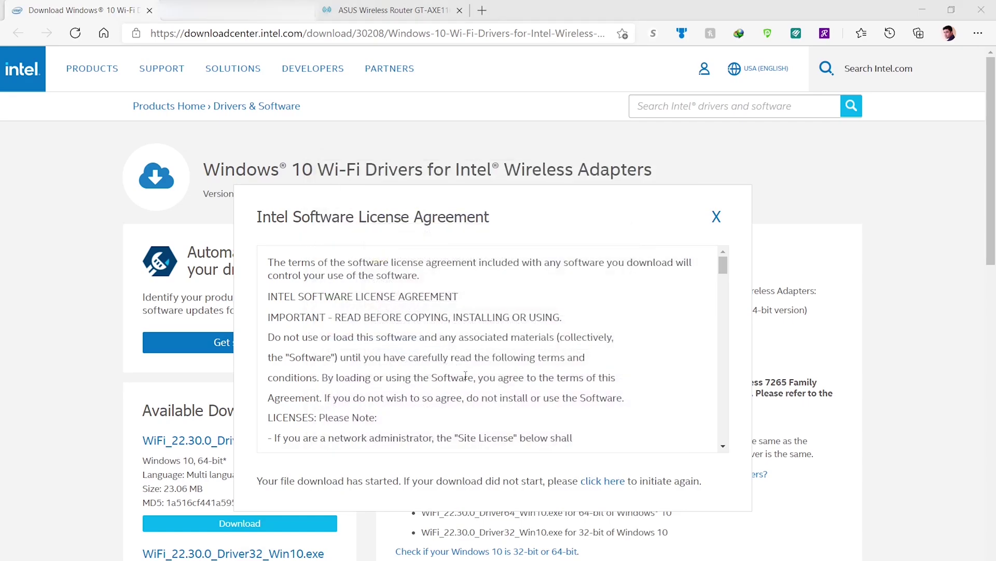
pyautogui.click(581, 422)
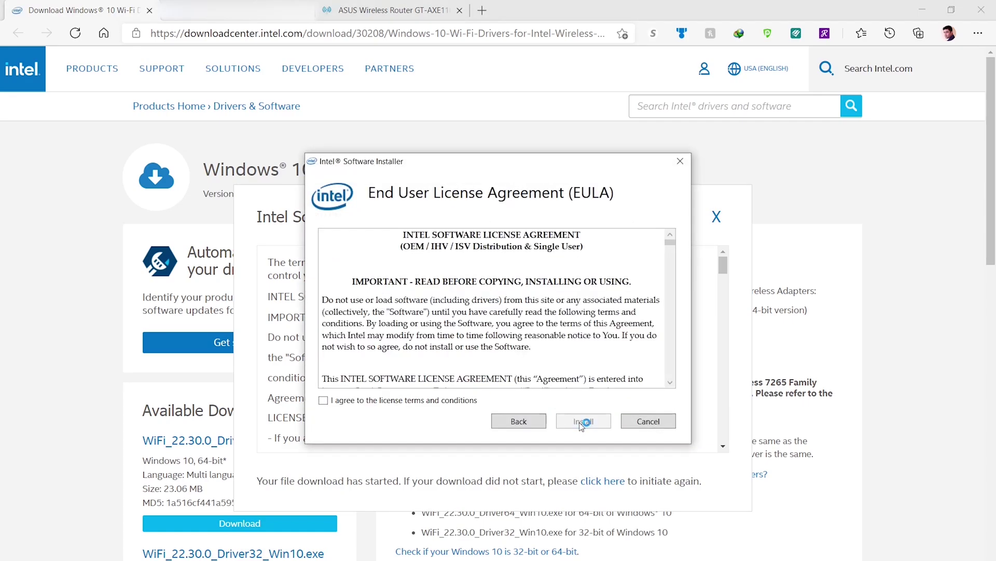
pyautogui.click(443, 400)
pyautogui.click(582, 422)
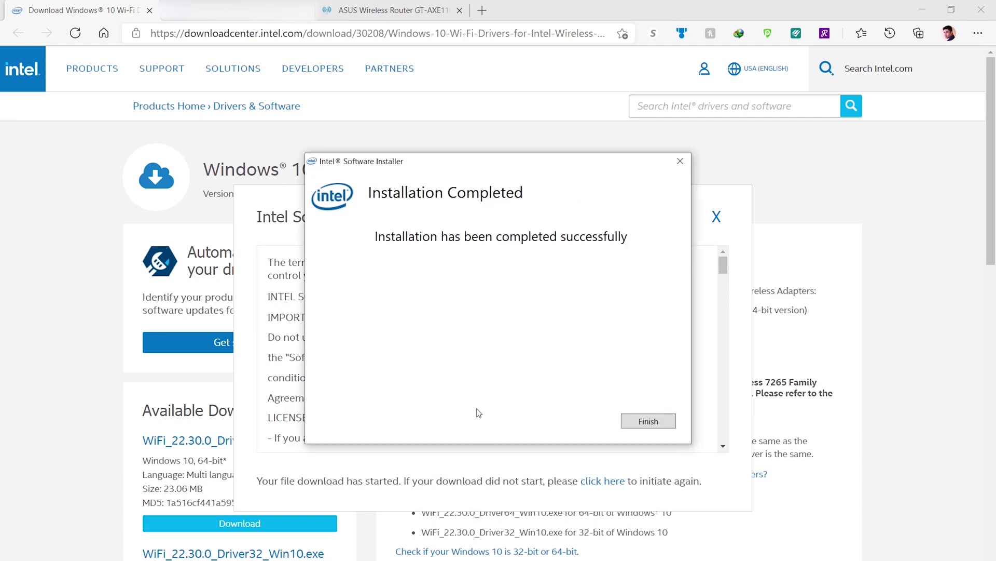
pyautogui.click(646, 423)
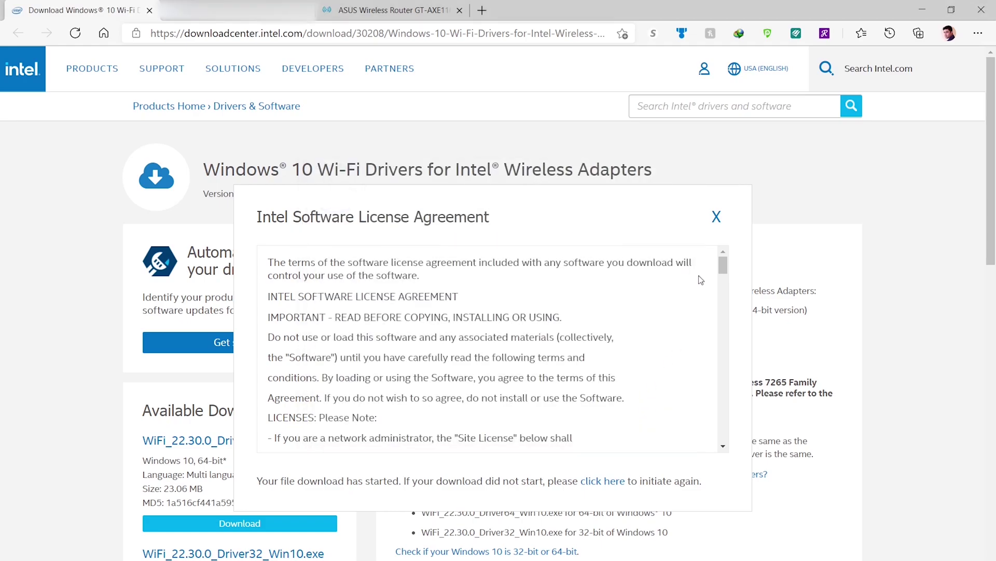
pyautogui.click(716, 217)
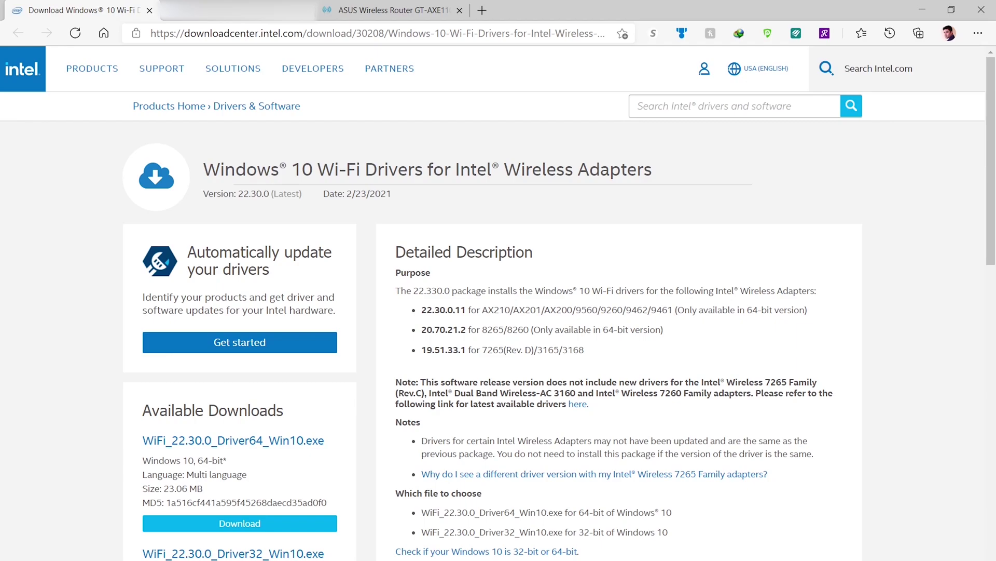
pyautogui.press('super')
# Launch Registry Editor as administrator from the RegEdit search result
pyautogui.write('RegEdit')
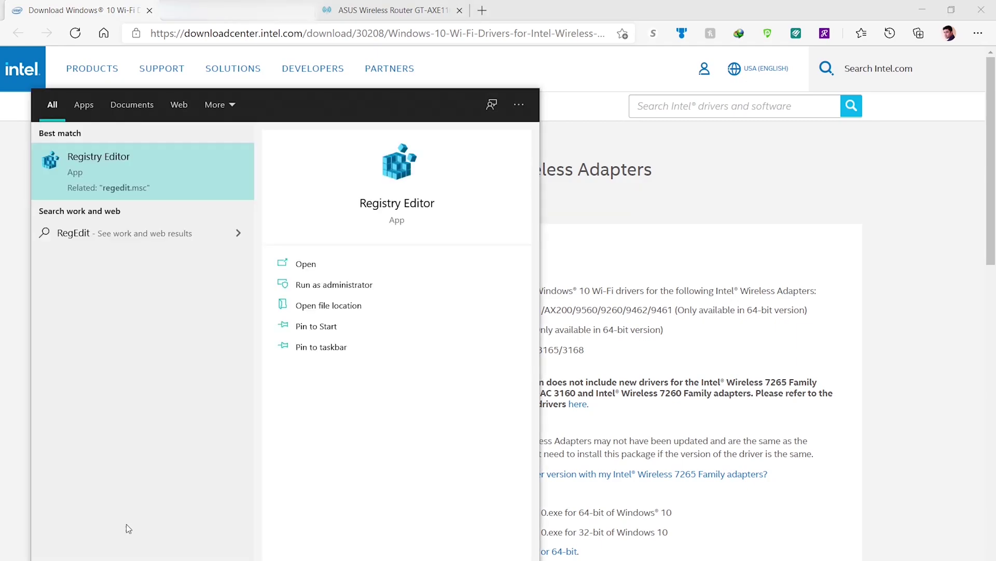
pyautogui.rightClick(135, 161)
pyautogui.click(166, 176)
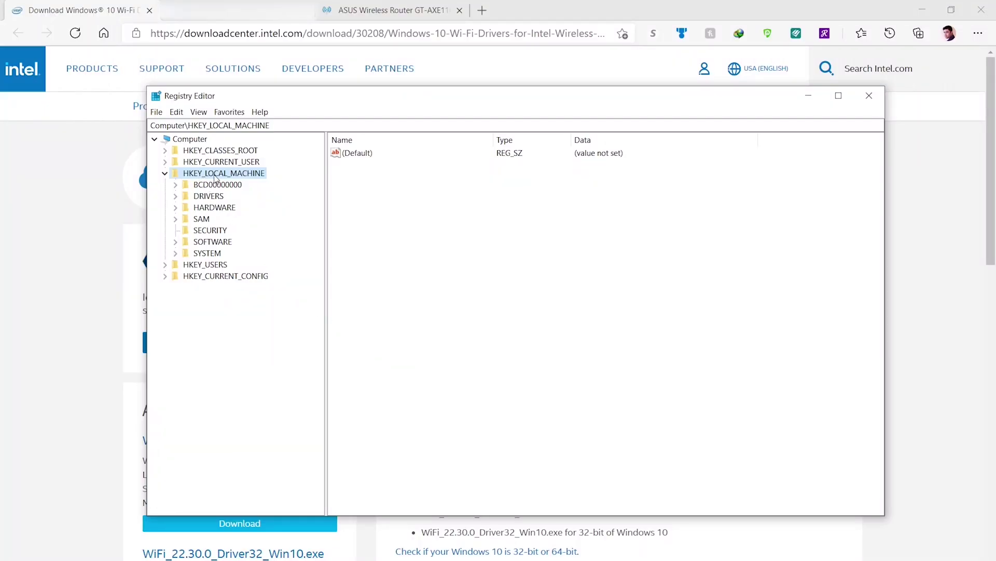
# Expand HKLM\SYSTEM\ControlSet001\Control and select the Class key
pyautogui.click(176, 253)
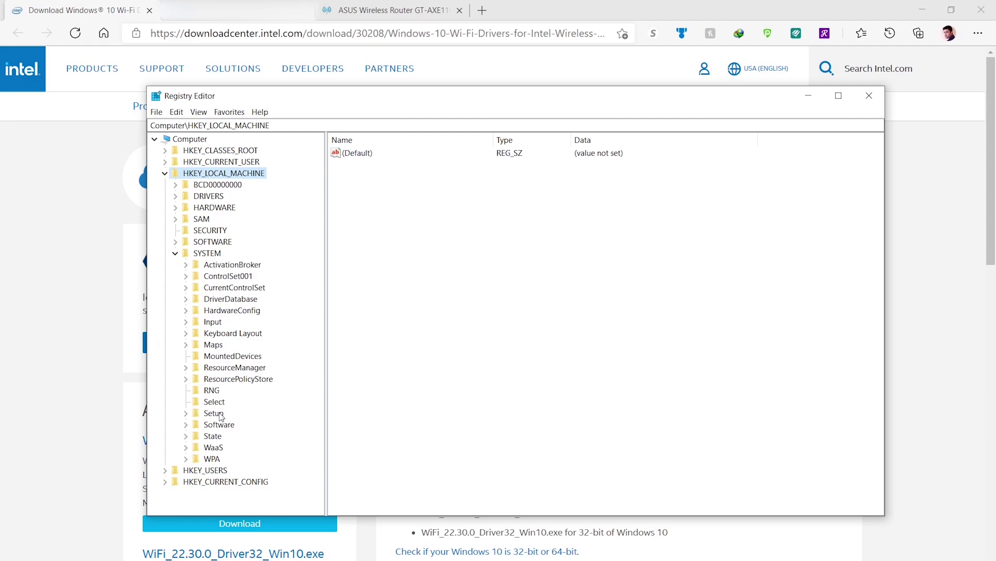
pyautogui.click(186, 276)
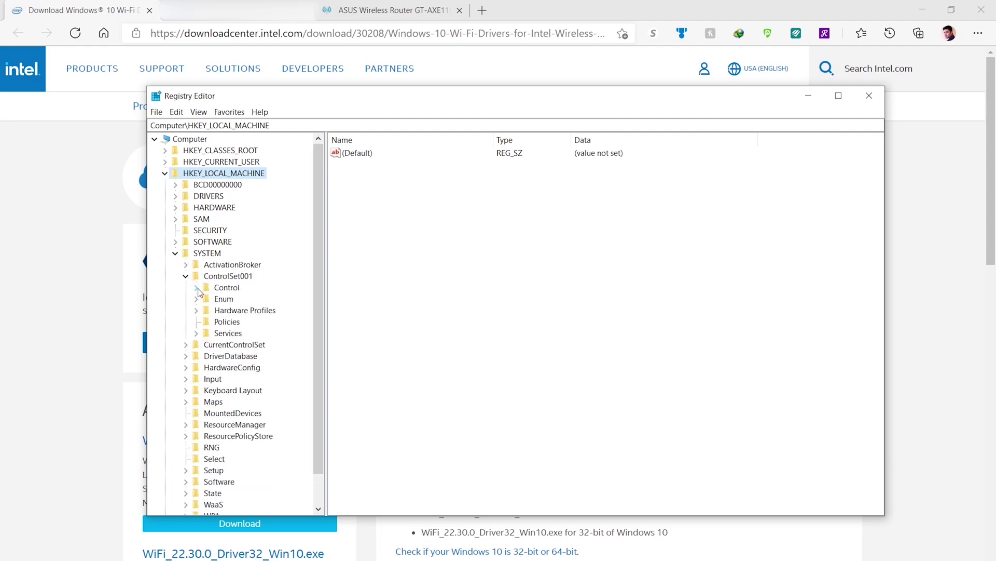
pyautogui.click(197, 288)
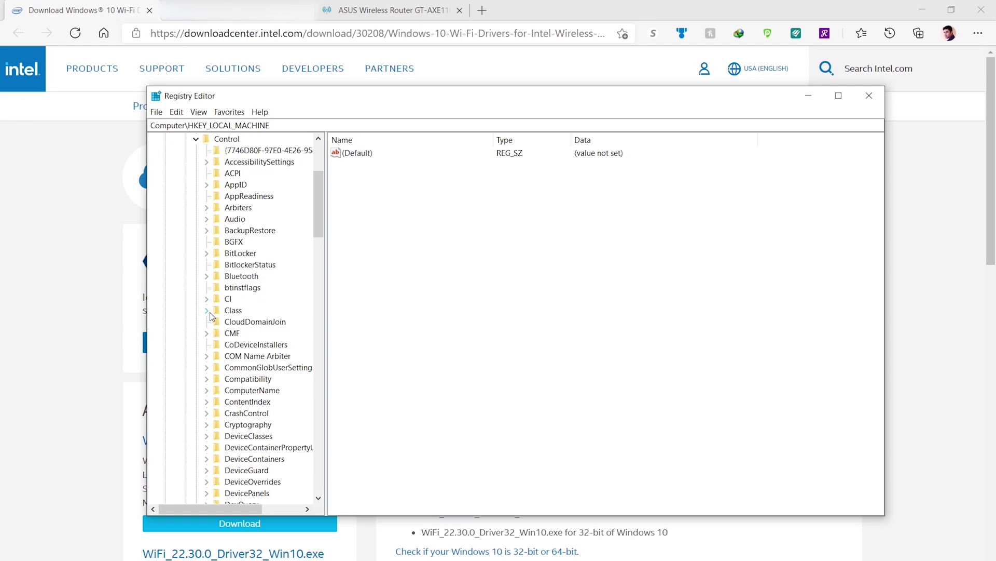
pyautogui.click(207, 311)
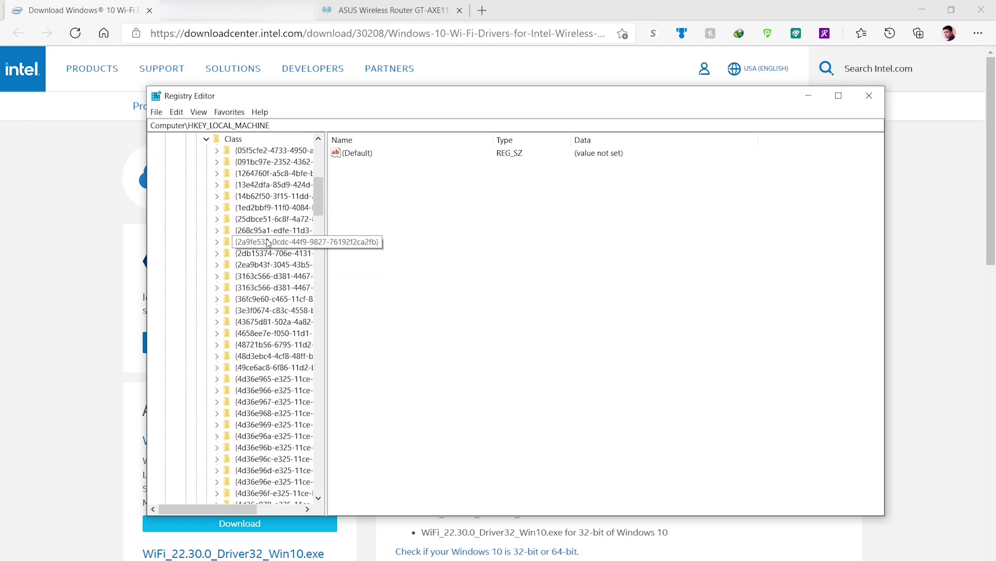
pyautogui.click(236, 141)
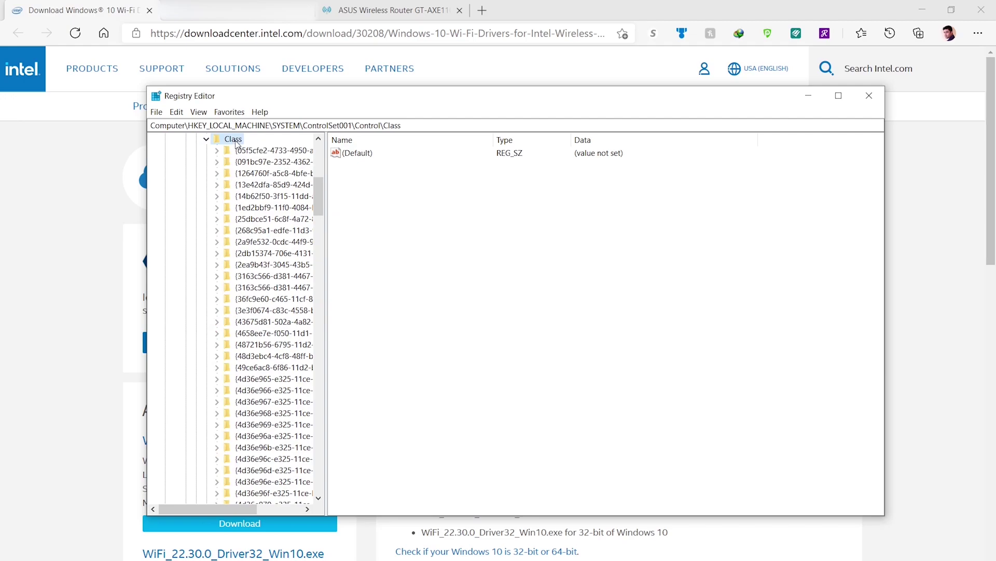
pyautogui.rightClick(236, 141)
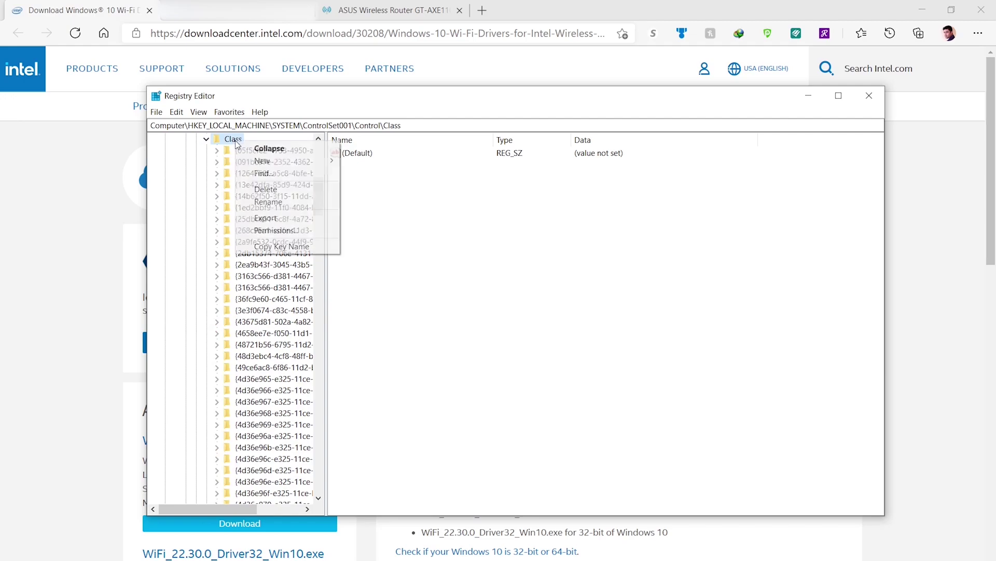
# Search data for whole string 'Net' to reach {4d36e972-e325-11ce-bfc1-08002be10318}, then maximize the window
pyautogui.click(259, 174)
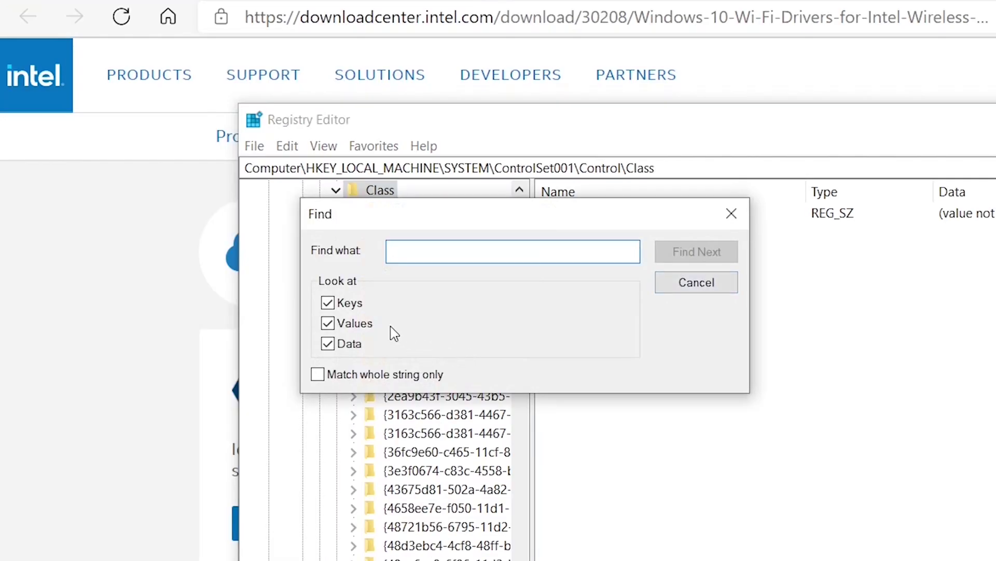
pyautogui.click(202, 207)
pyautogui.write('Ne')
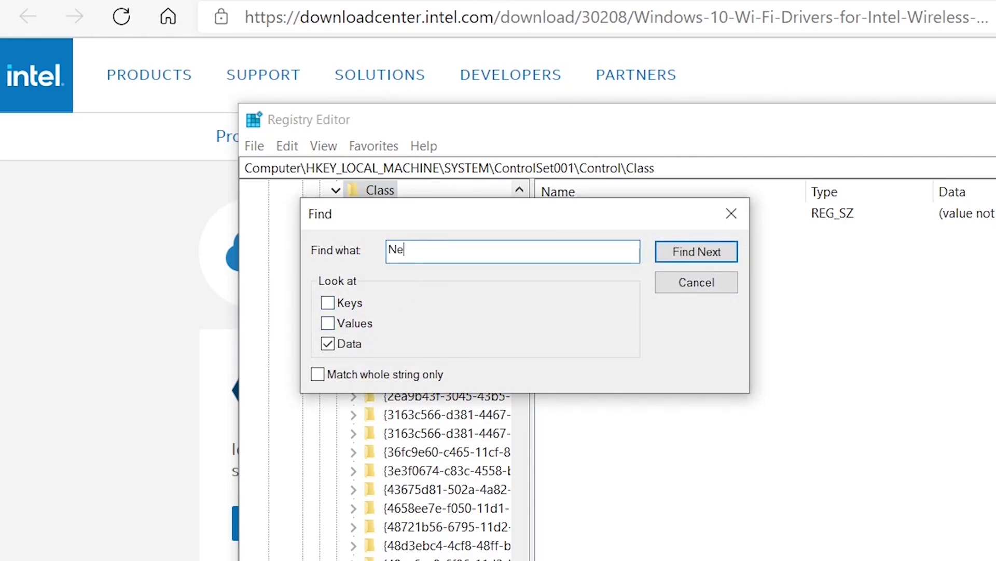
pyautogui.write('t')
pyautogui.click(338, 375)
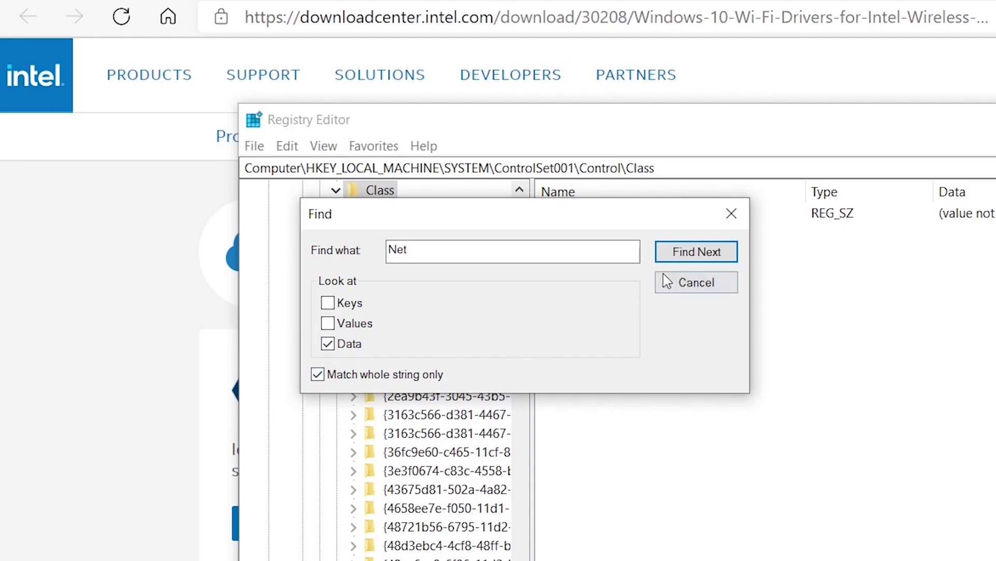
pyautogui.click(682, 254)
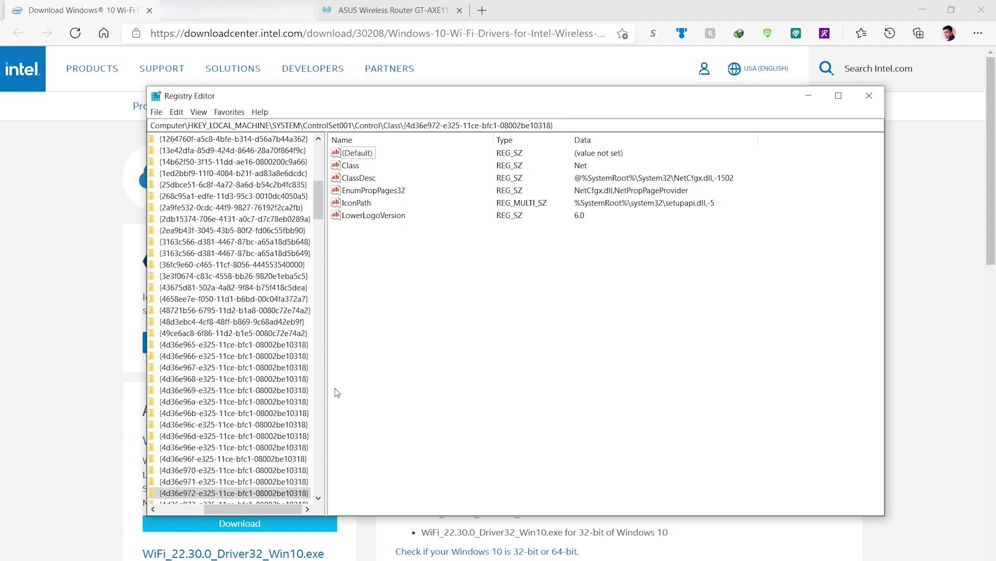
pyautogui.moveTo(272, 510); pyautogui.dragTo(226, 511)
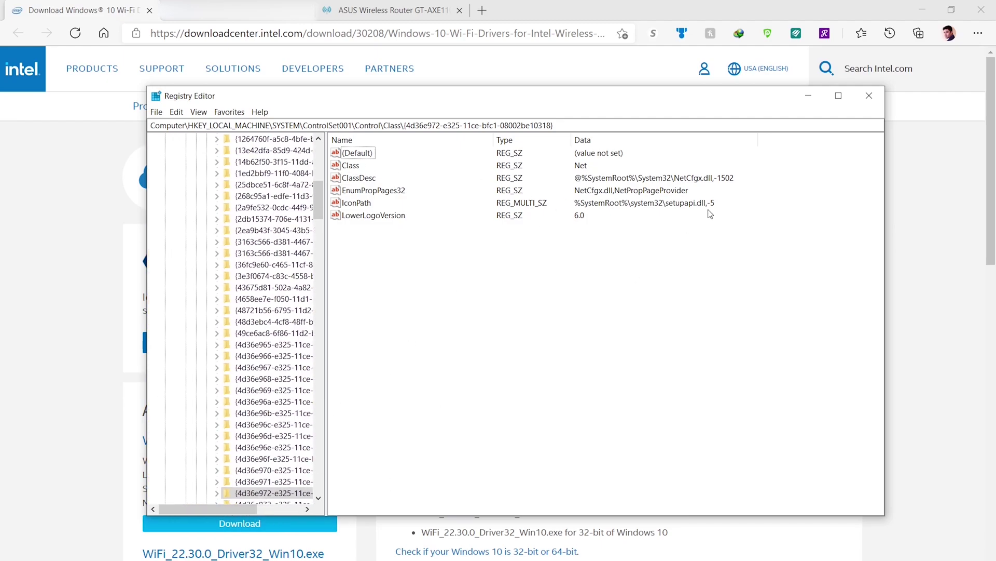
pyautogui.click(839, 96)
# Find 'Intel(R) Wi-Fi 6E AX210 160MHz' at subkey 0014 and confirm DriverVersion 22.30.0.11
pyautogui.hotkey('ctrl', 'f')
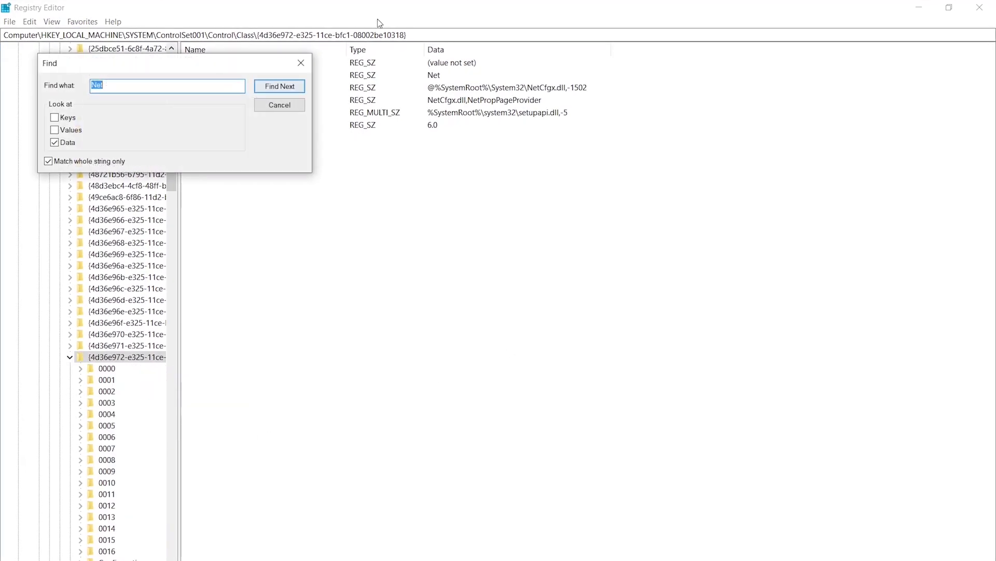
pyautogui.write('Intel(R) Wi-Fi 6E AX210 160MHz')
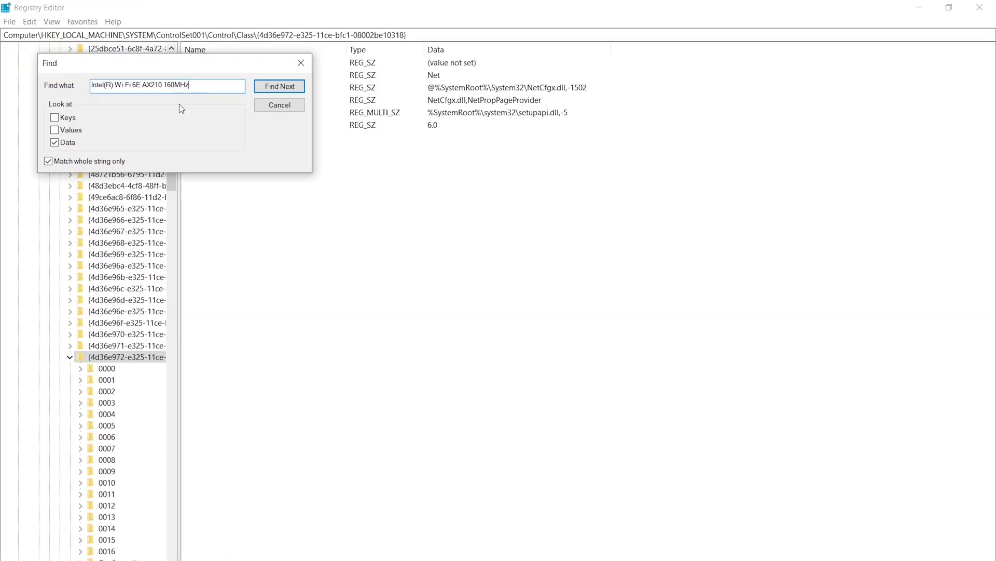
pyautogui.click(289, 89)
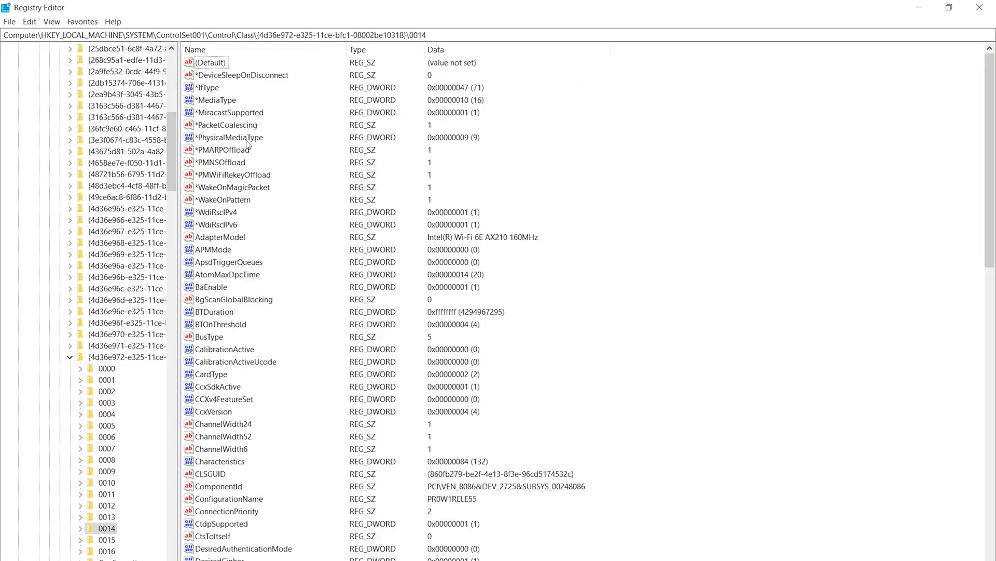
pyautogui.scroll(-1, 246, 355)
pyautogui.scroll(-2, 246, 355)
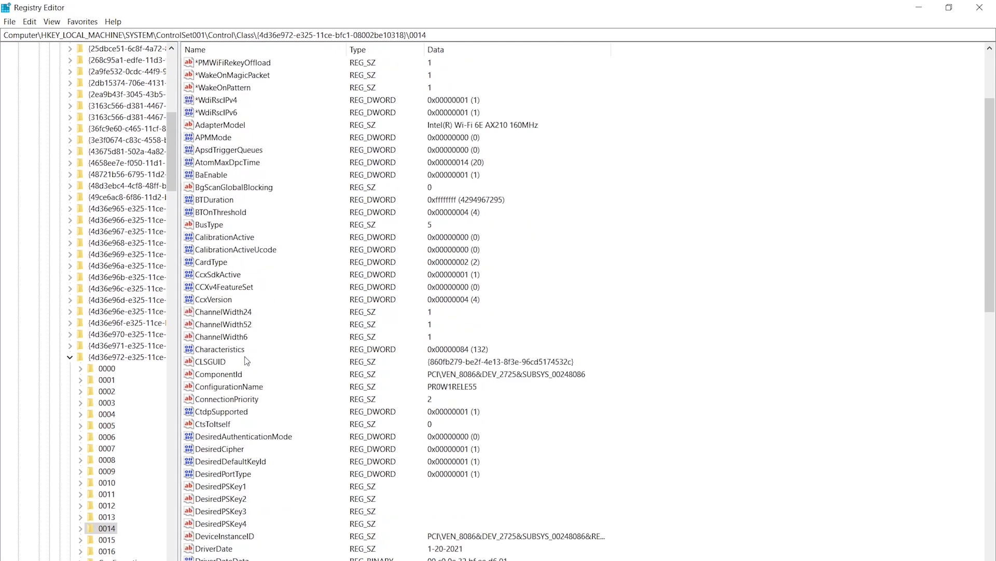
pyautogui.scroll(-2, 243, 405)
pyautogui.scroll(-2, 242, 406)
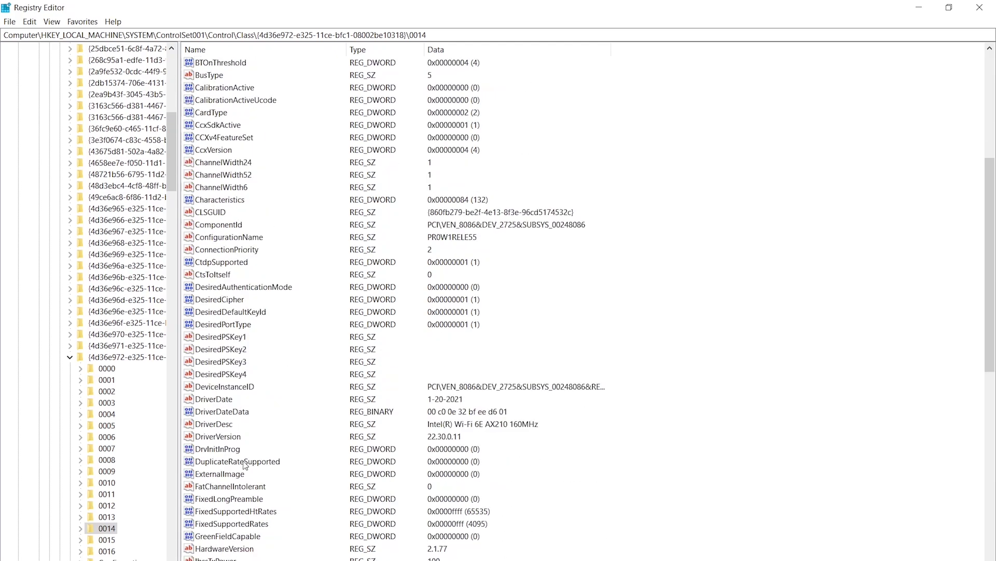
pyautogui.scroll(-4, 245, 462)
pyautogui.click(239, 275)
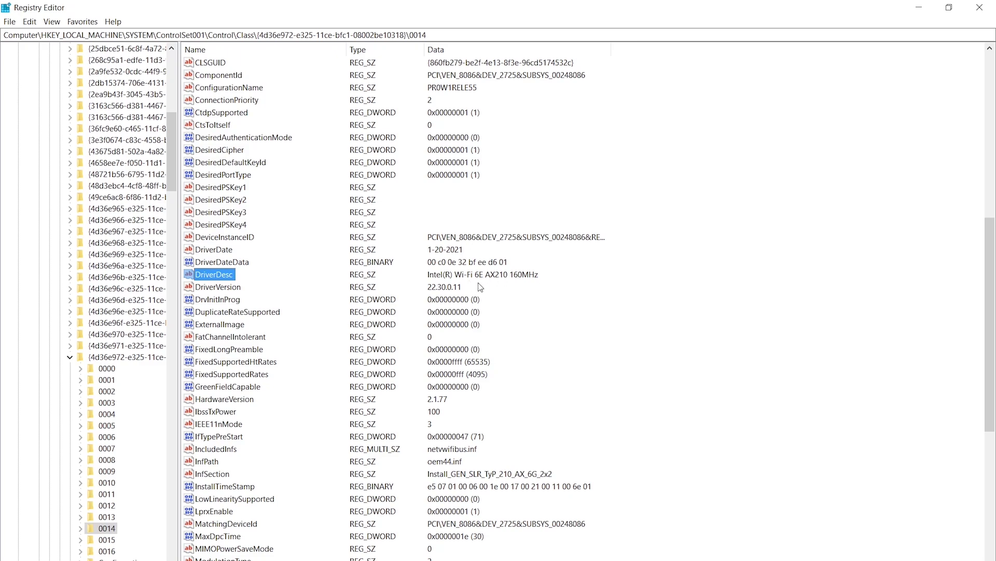
# Add DWORD (32-bit) value Is6GhzBandSupported with data 1 under the AX210's subkey 0014
pyautogui.scroll(-10, 482, 286)
pyautogui.rightClick(737, 249)
pyautogui.moveTo(765, 256)
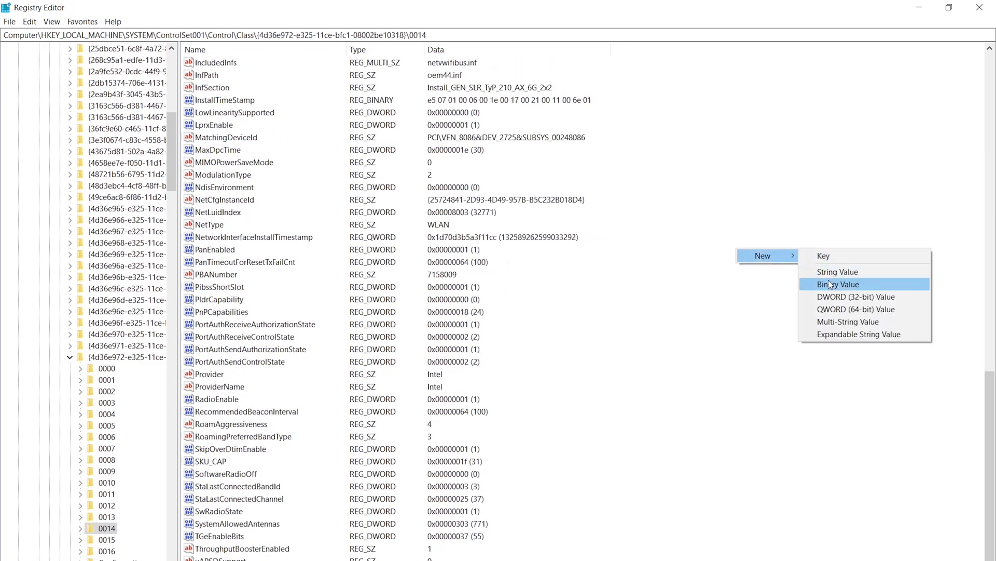
pyautogui.click(852, 296)
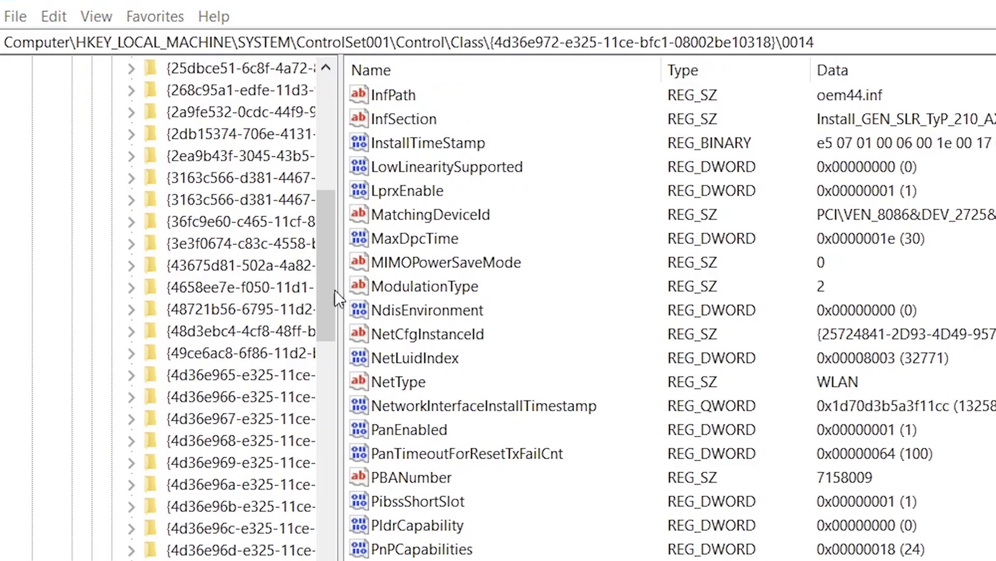
pyautogui.press('Return')
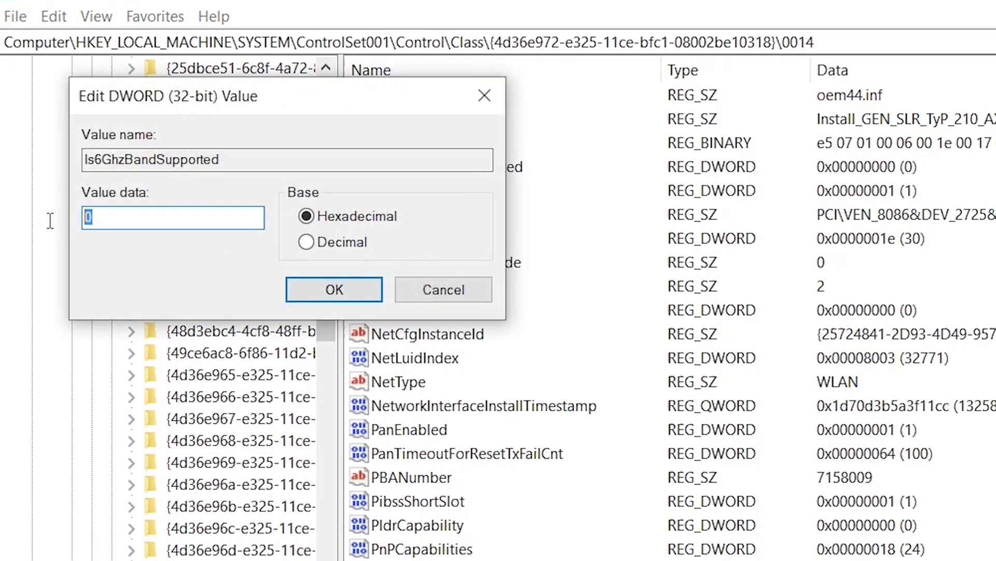
pyautogui.write('1')
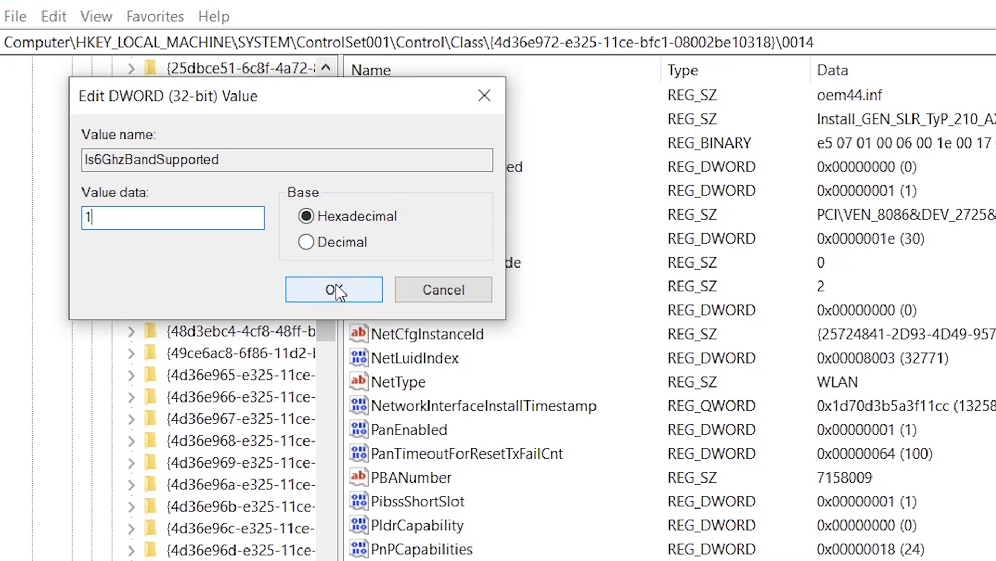
pyautogui.click(334, 291)
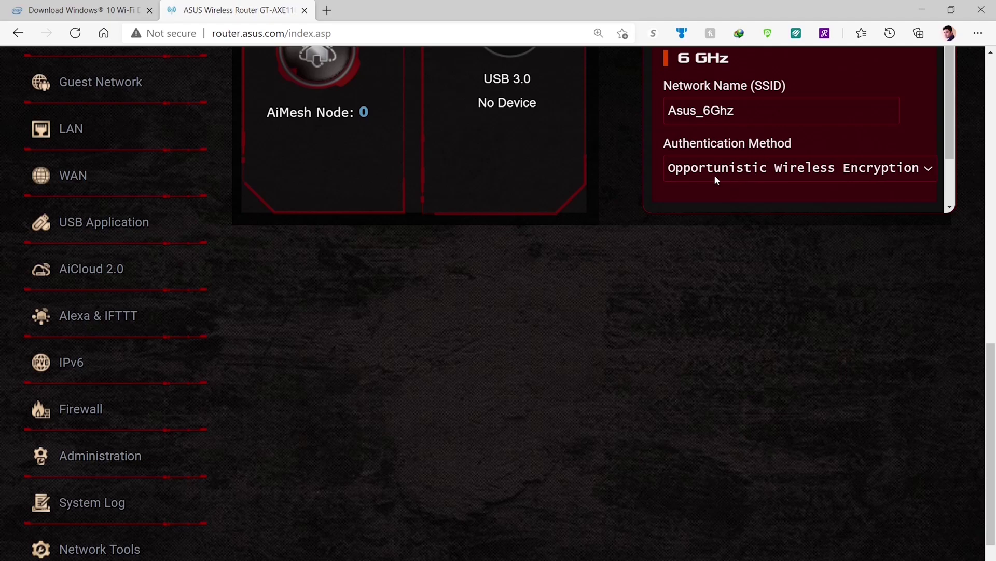
# Review the 6 GHz authentication choices and keep Opportunistic Wireless Encryption
pyautogui.click(747, 171)
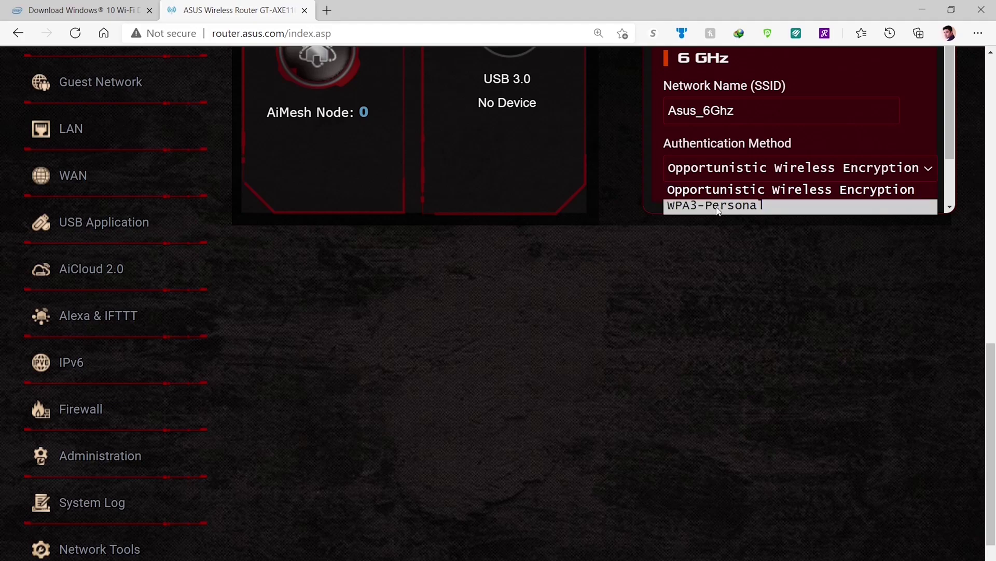
pyautogui.click(727, 265)
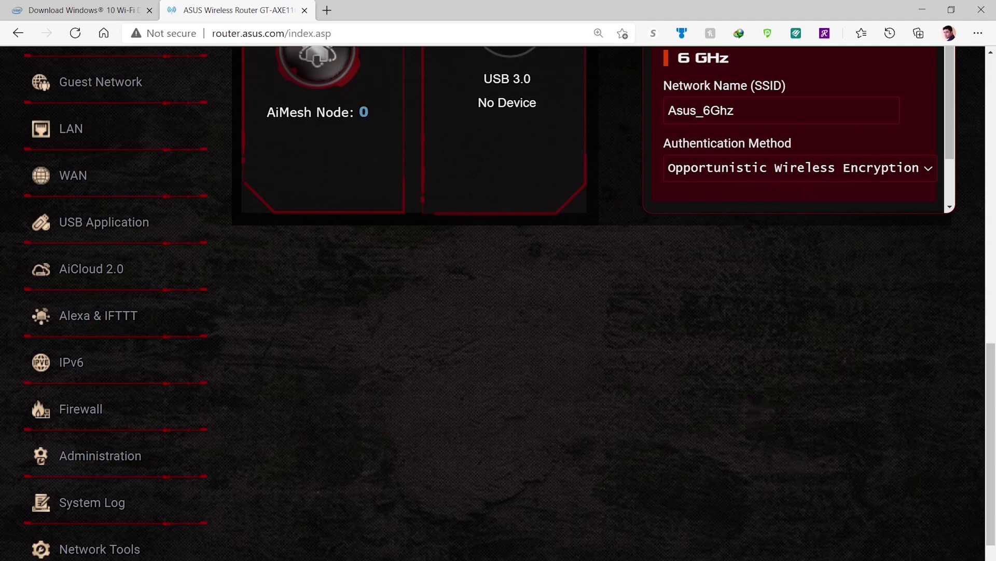
# Connect to Asus_6Ghz with Connect automatically enabled, then close the network list
pyautogui.scroll(-2, 994, 395)
pyautogui.scroll(-1, 994, 395)
pyautogui.scroll(-2, 994, 395)
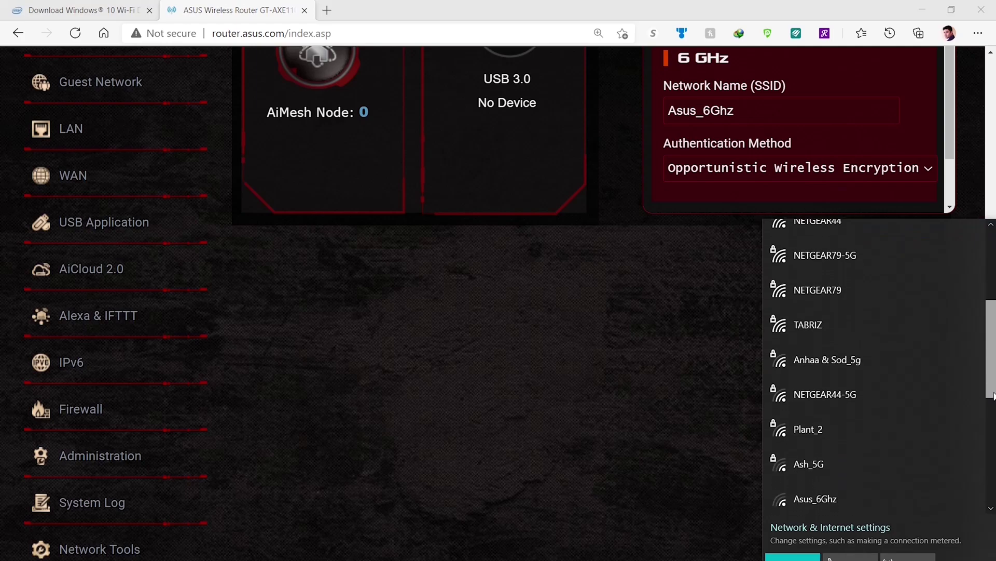
pyautogui.scroll(-2, 994, 396)
pyautogui.scroll(-1, 882, 410)
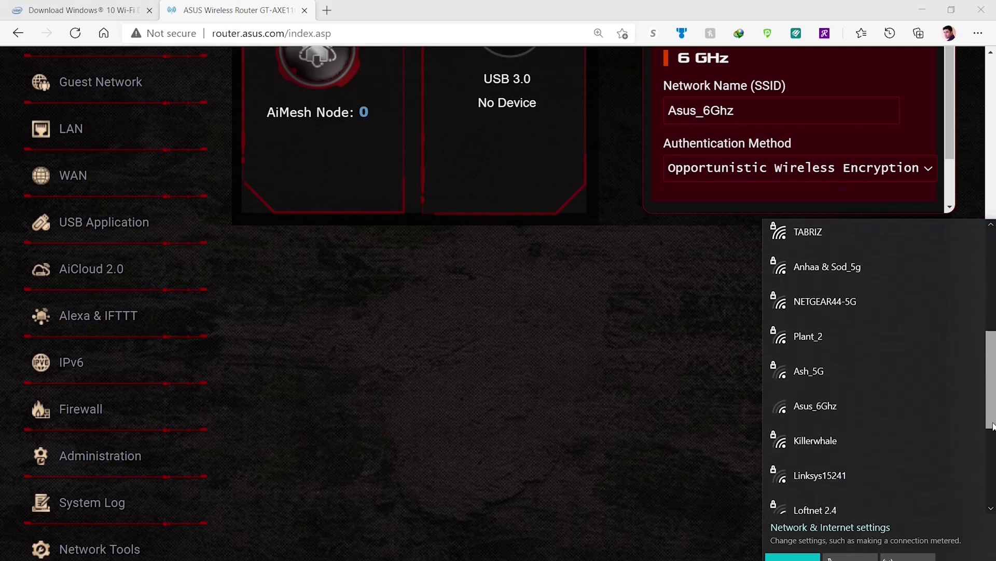
pyautogui.click(820, 413)
pyautogui.click(819, 387)
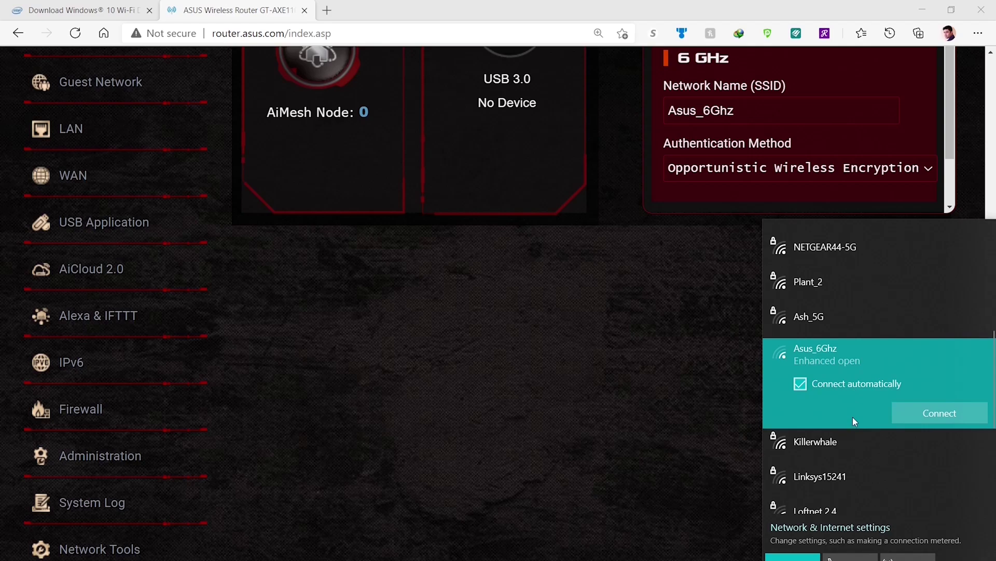
pyautogui.click(933, 413)
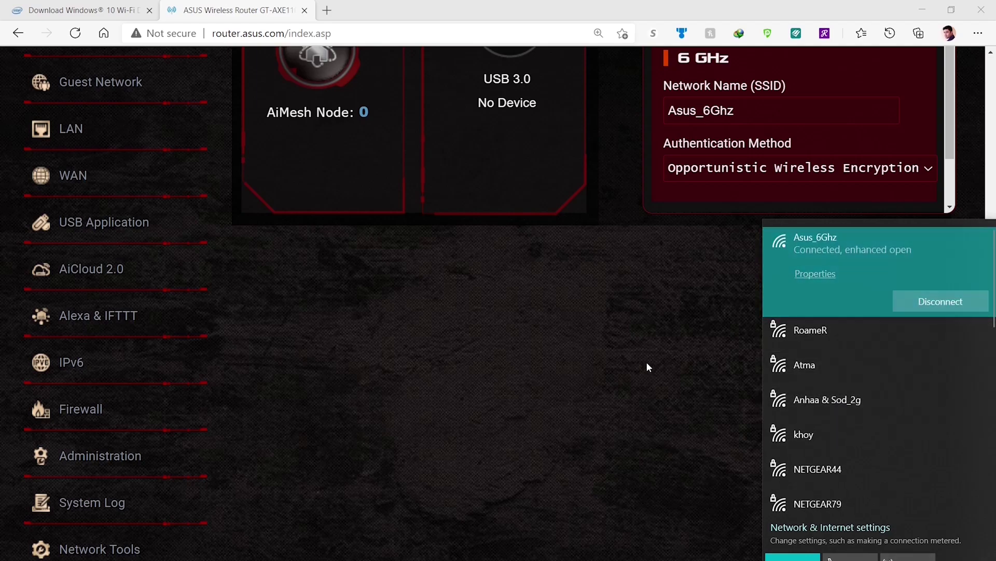
pyautogui.click(554, 391)
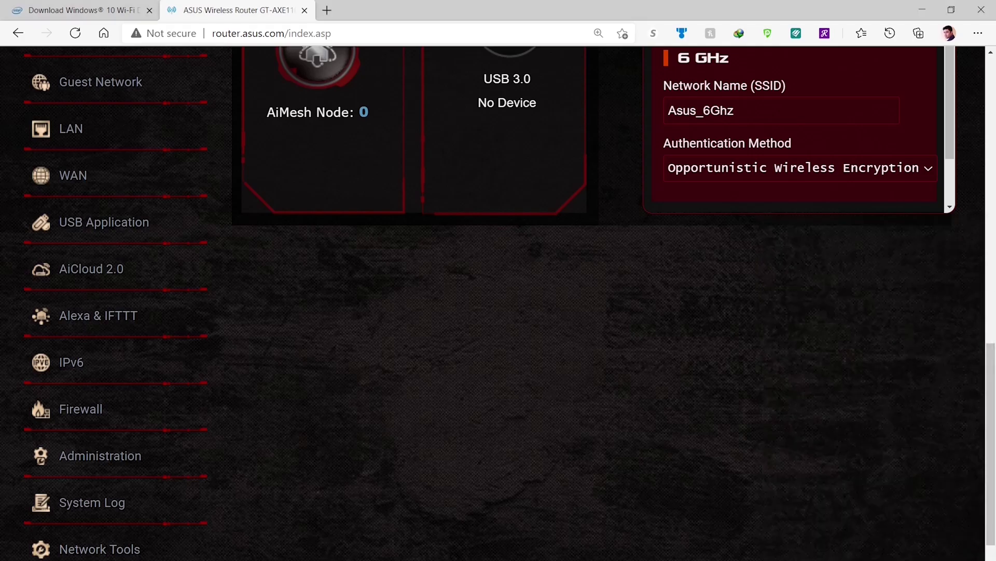